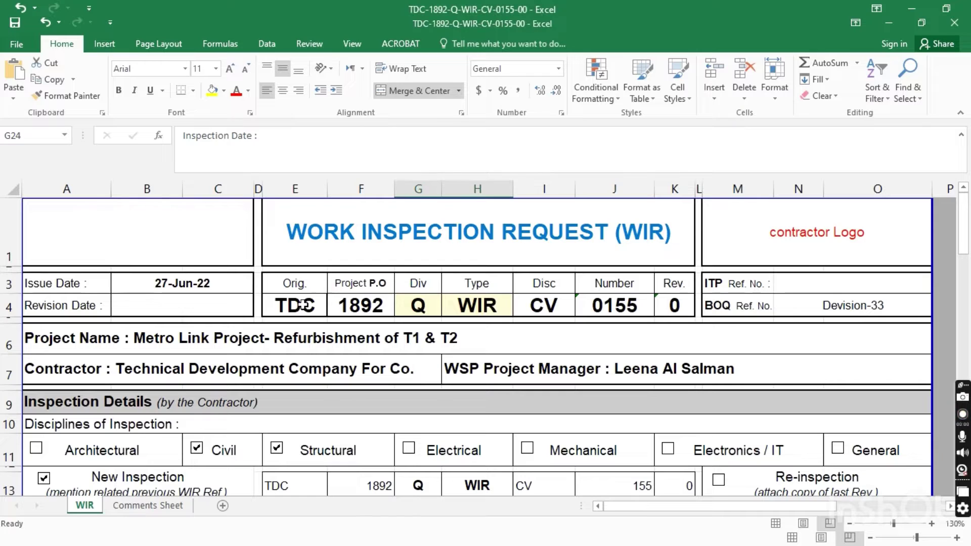
Clear the Project P.O number from the reference row in the form header.
click(364, 307)
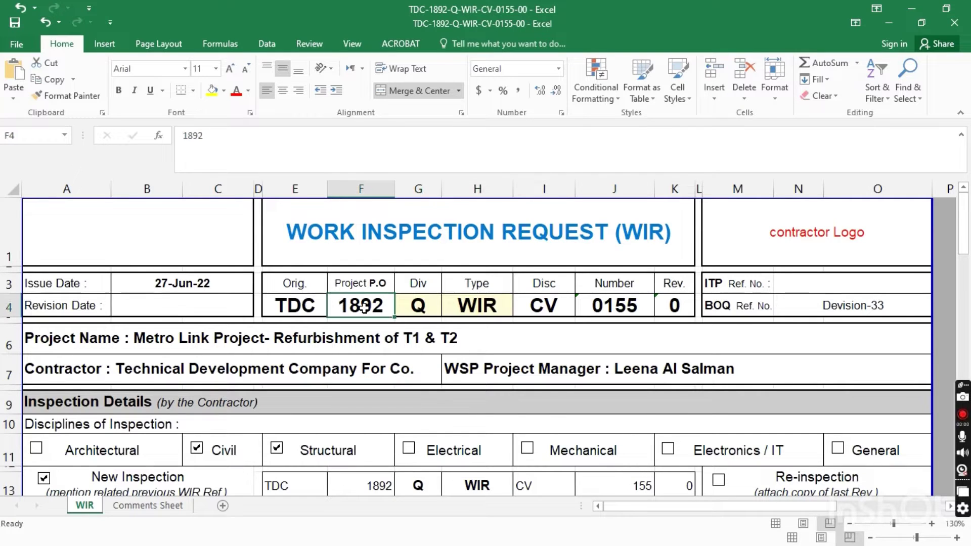
key(BackSpace)
click(436, 379)
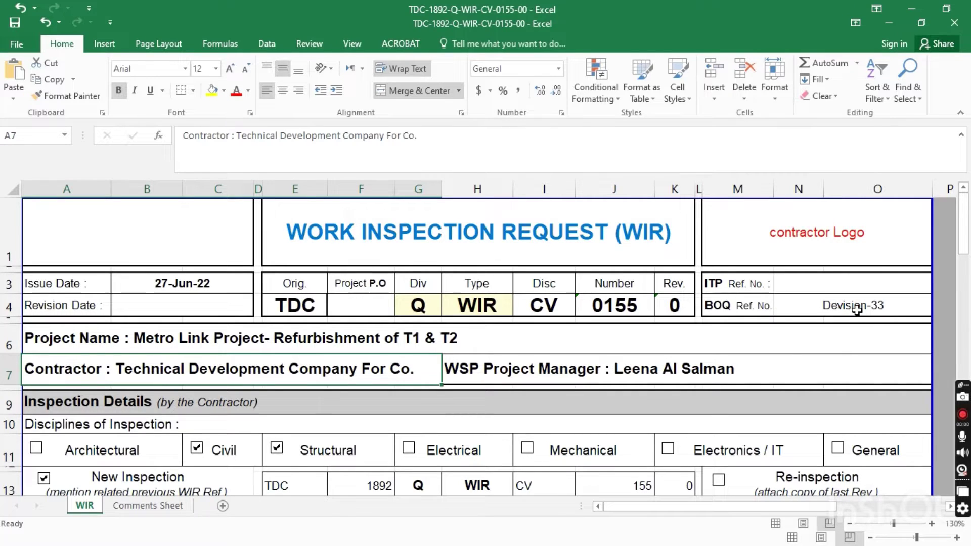
click(276, 347)
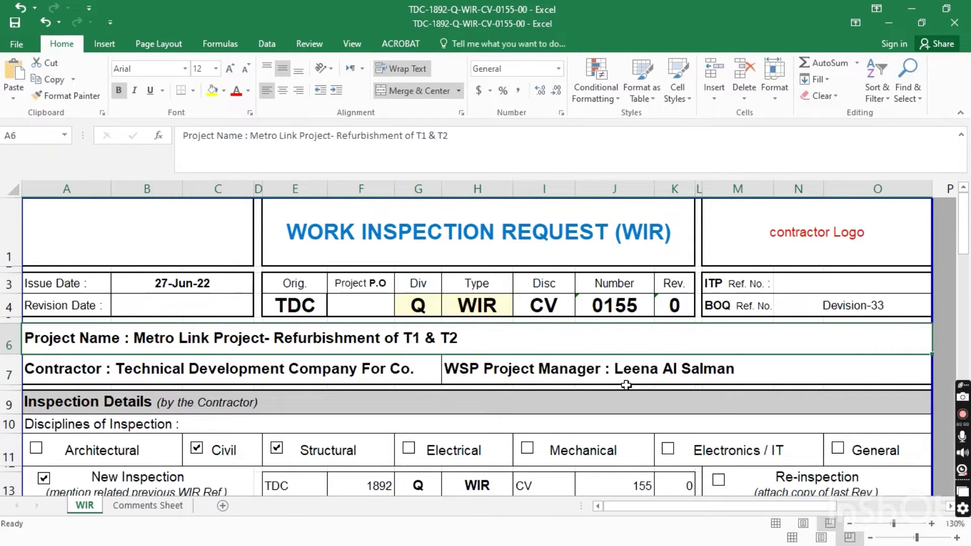
Try switching the inspection type from New Inspection to Re-inspection and restore New Inspection.
scroll(471, 384, down, 2)
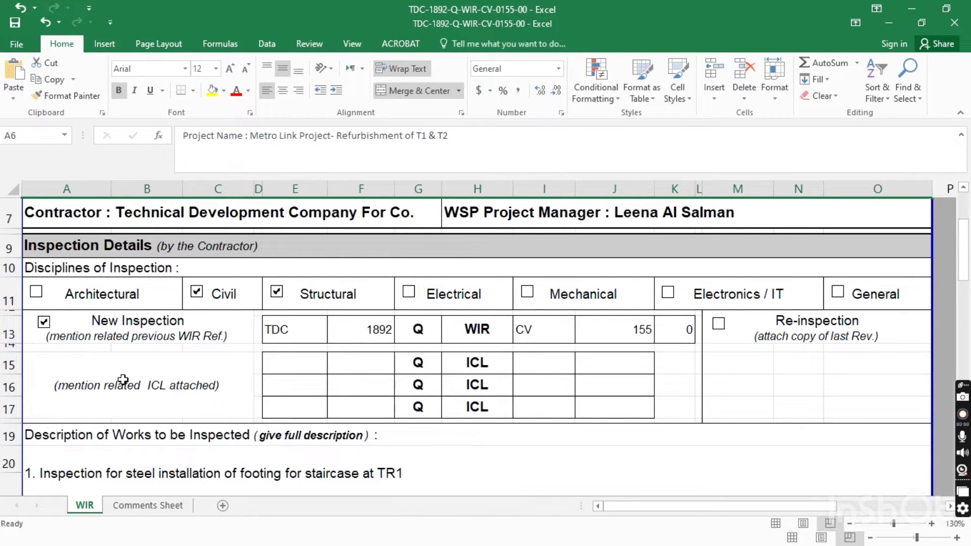
click(44, 324)
click(718, 323)
click(44, 322)
Review the description and the location of the works to be inspected.
scroll(369, 383, down, 1)
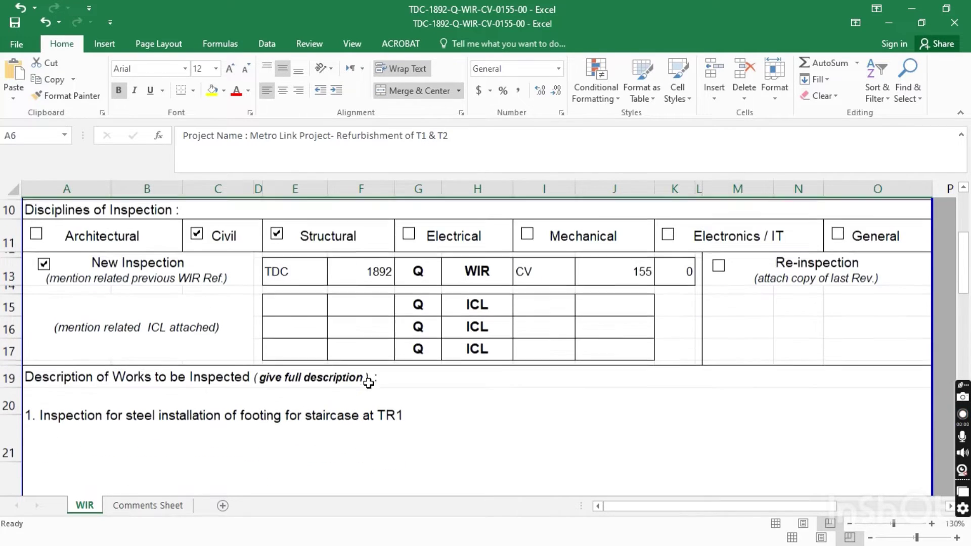
scroll(152, 427, down, 1)
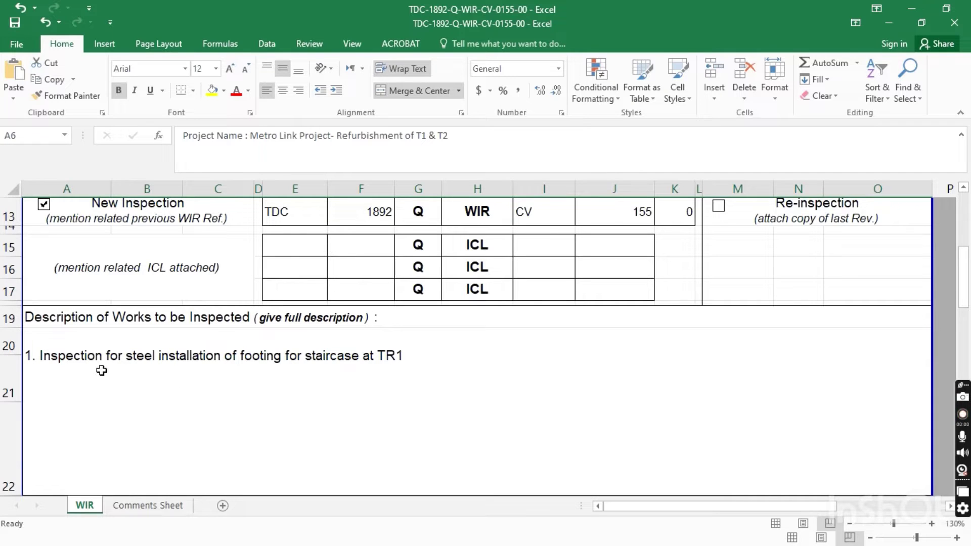
click(46, 340)
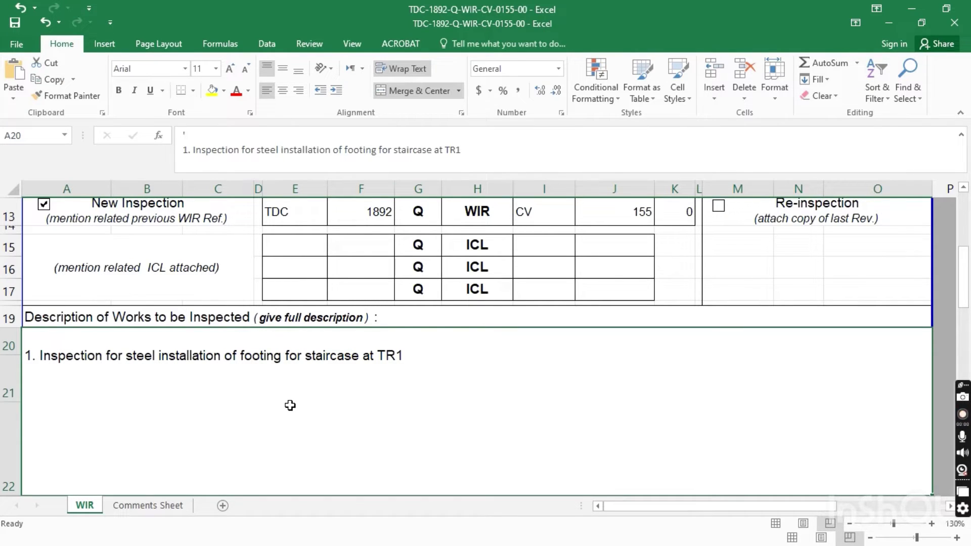
scroll(290, 405, down, 2)
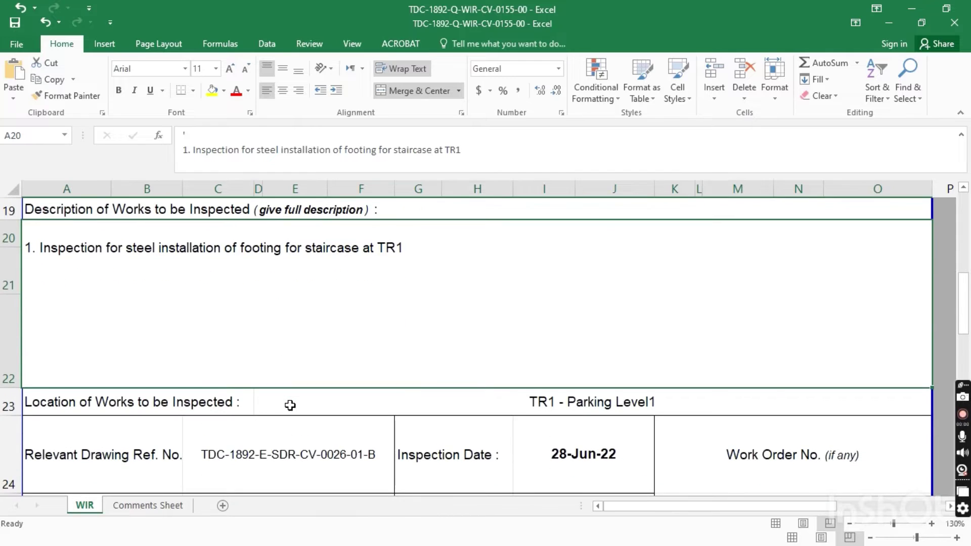
click(165, 410)
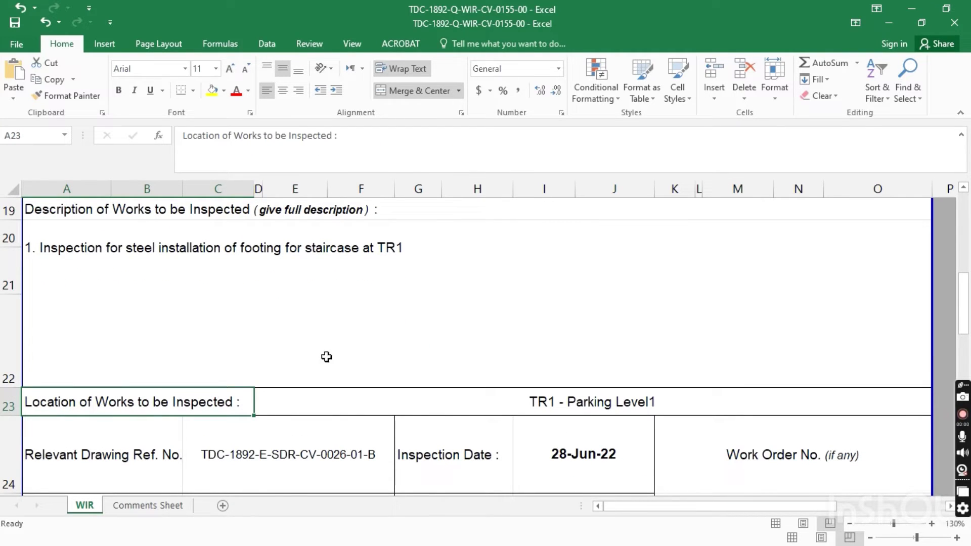
click(331, 396)
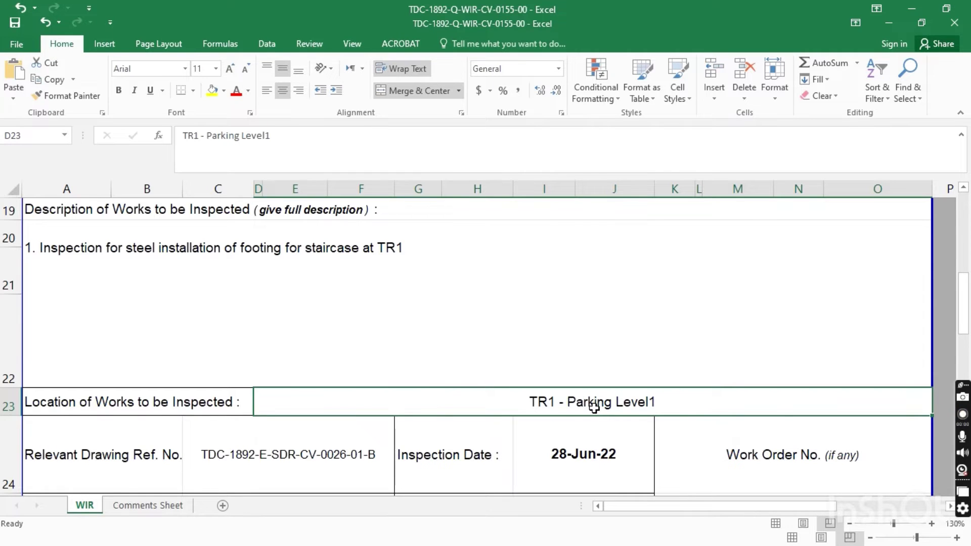
scroll(596, 408, down, 1)
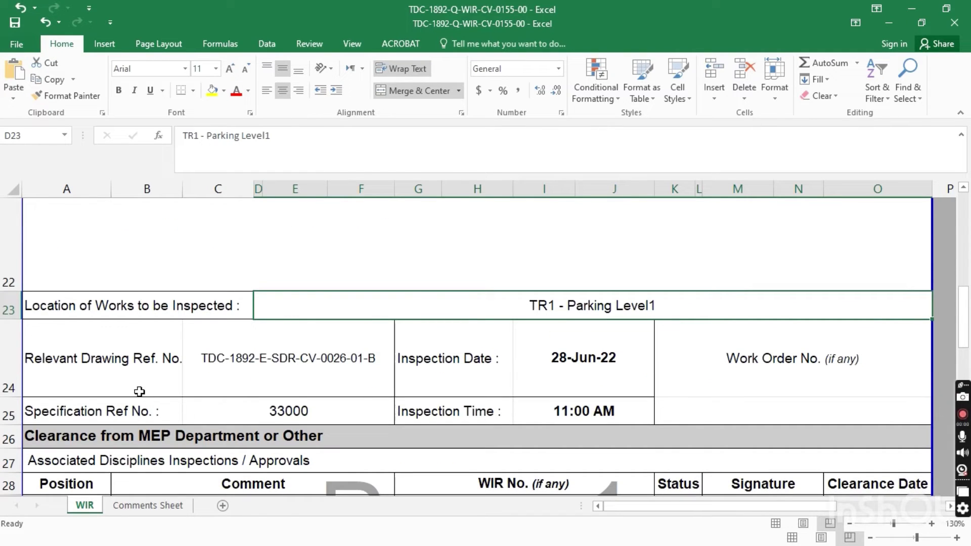
Examine the relevant drawing reference, the inspection date against the issue date, the inspection time and the work order field.
click(261, 373)
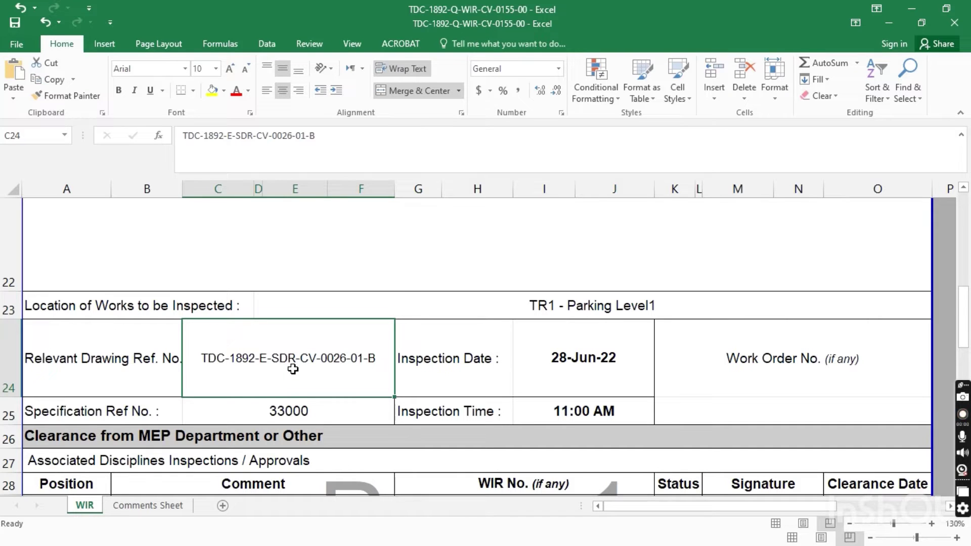
scroll(293, 370, up, 2)
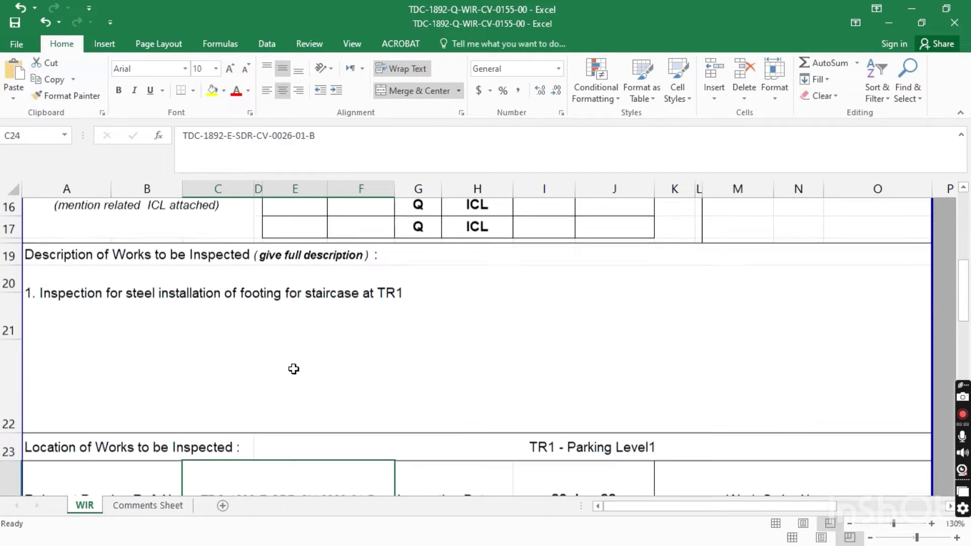
click(228, 344)
scroll(280, 374, down, 2)
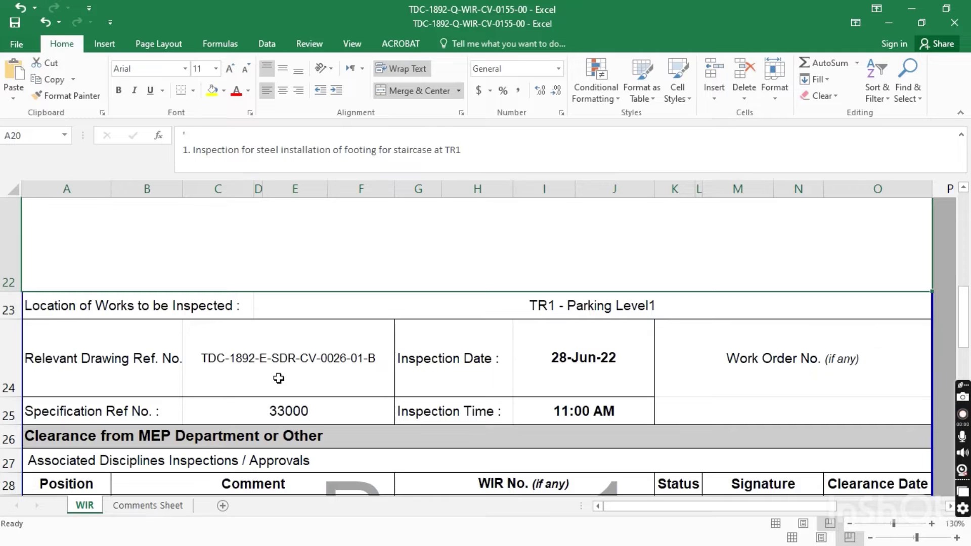
click(279, 378)
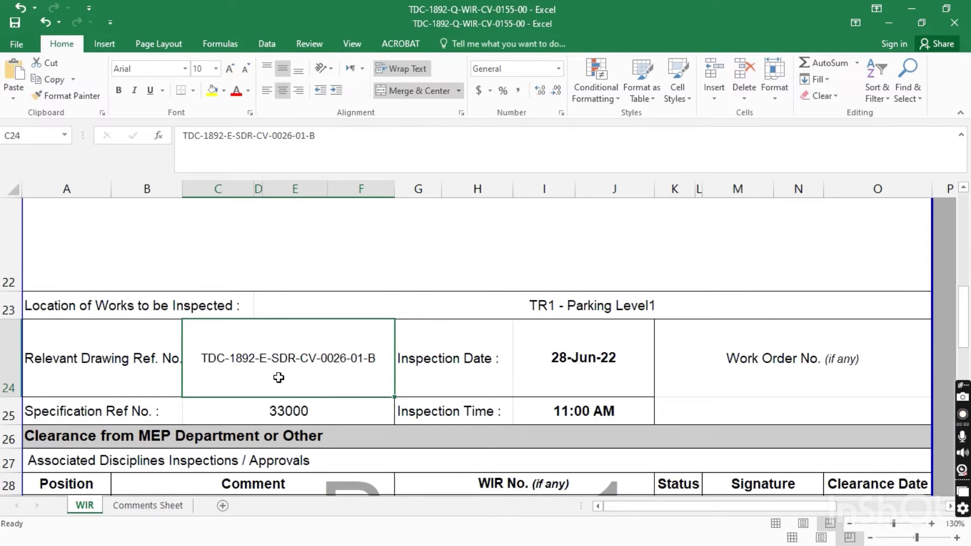
click(551, 390)
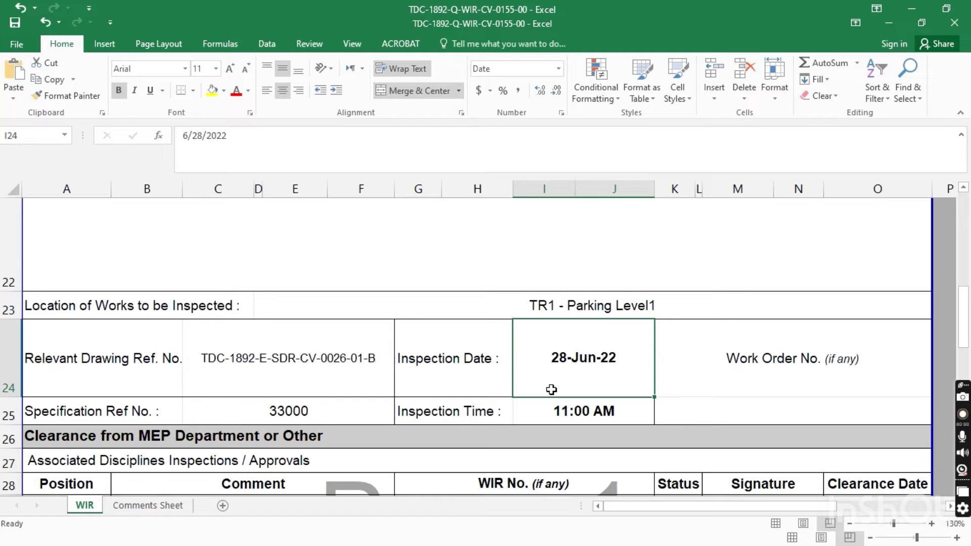
scroll(333, 379, up, 7)
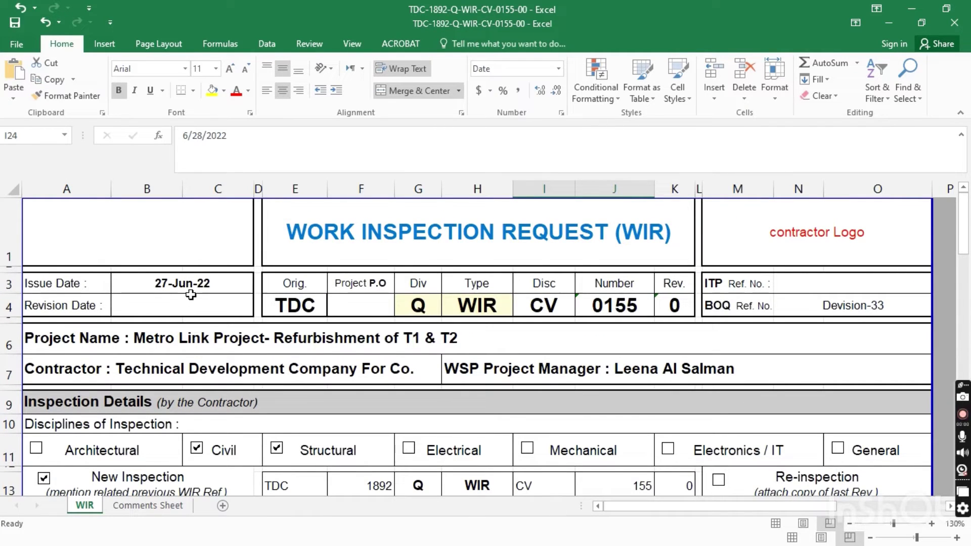
scroll(191, 295, down, 6)
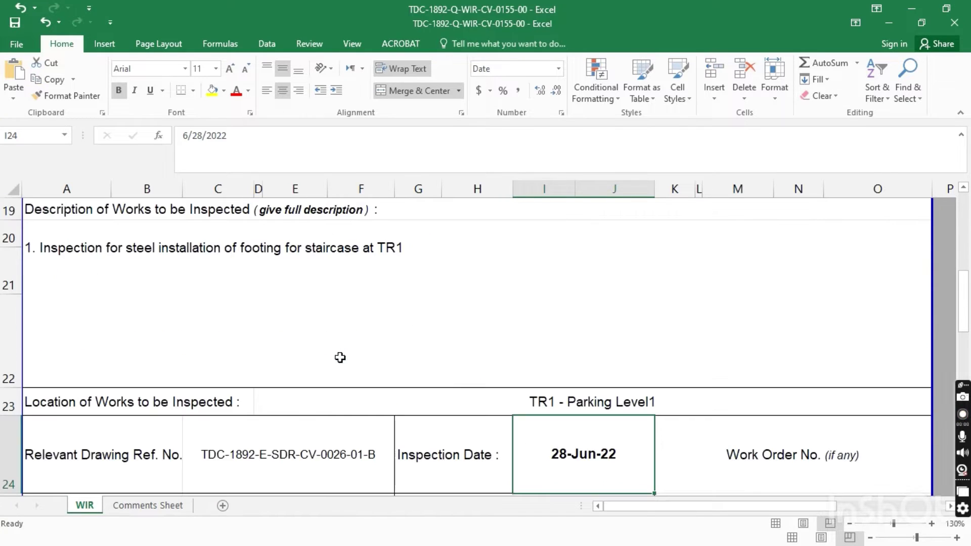
scroll(503, 420, down, 1)
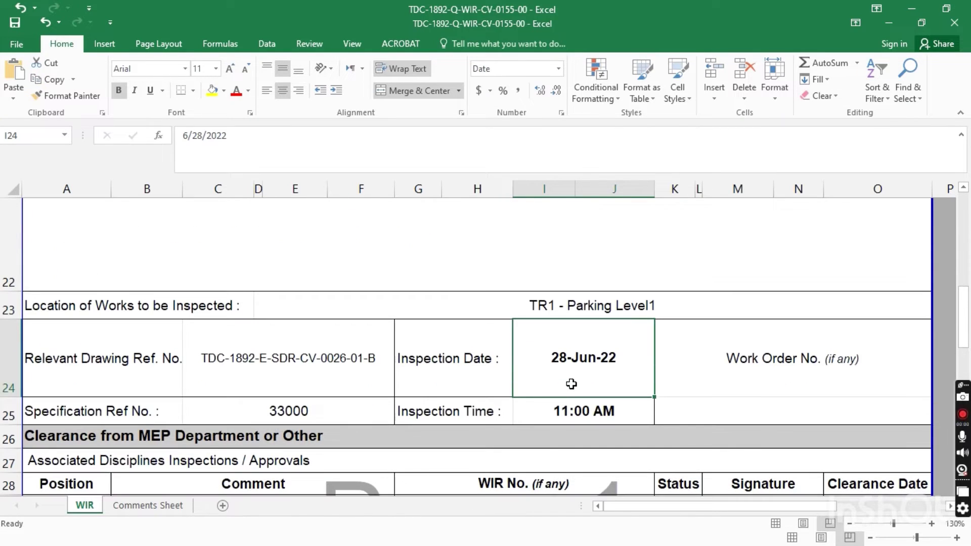
click(581, 410)
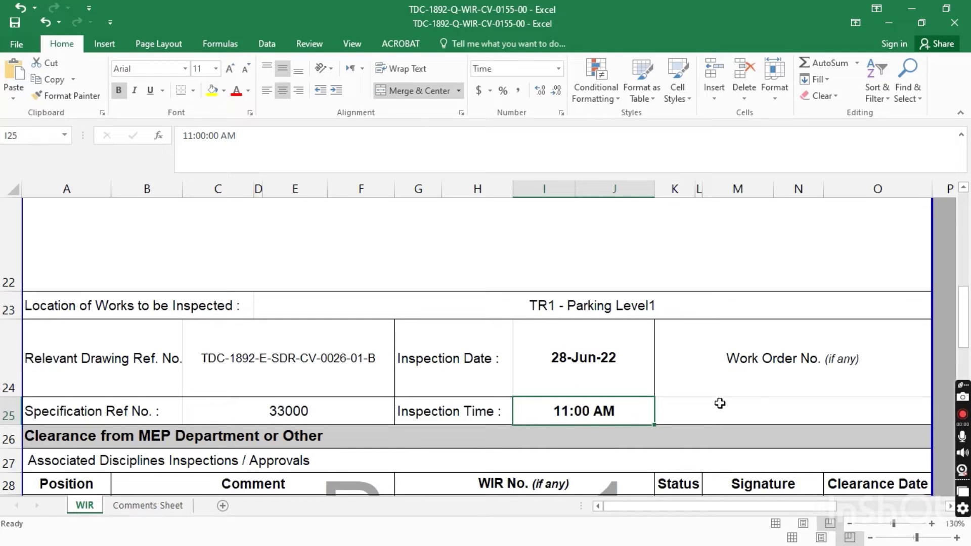
click(760, 373)
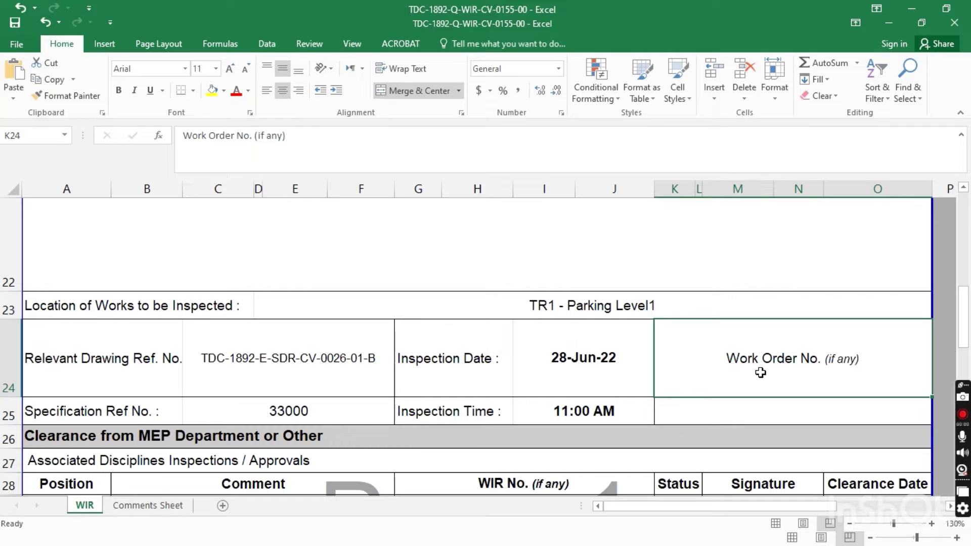
Examine the WIR number, status and signature cells for each discipline in the MEP clearance table.
scroll(633, 380, down, 1)
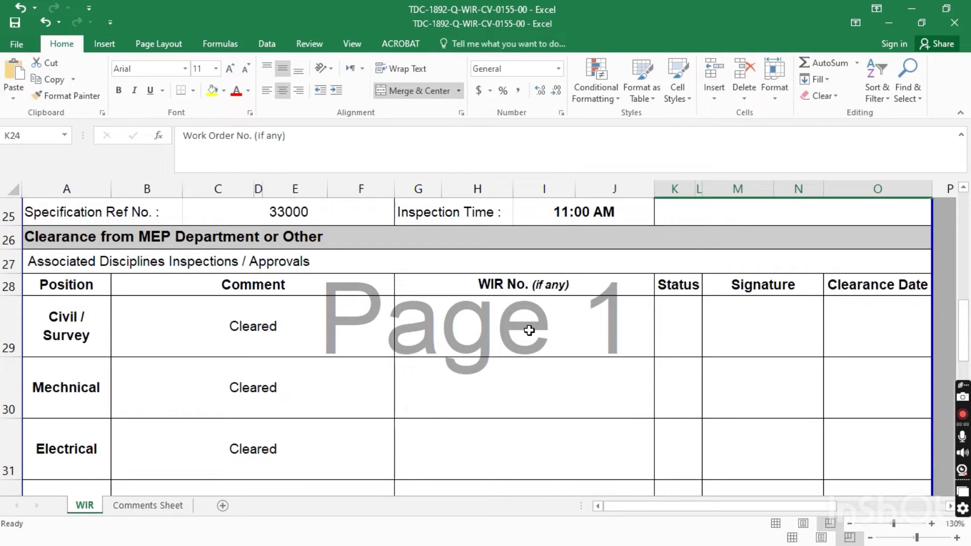
click(506, 328)
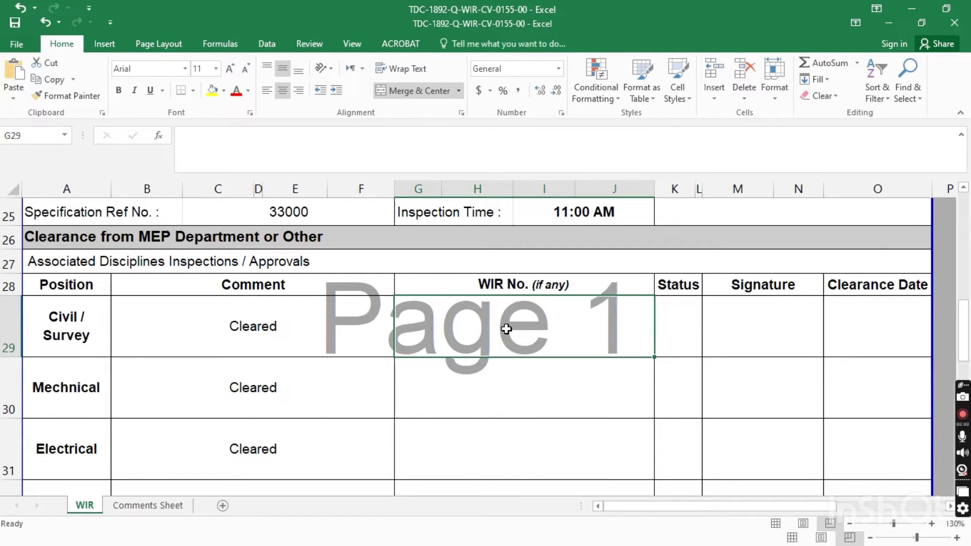
click(691, 344)
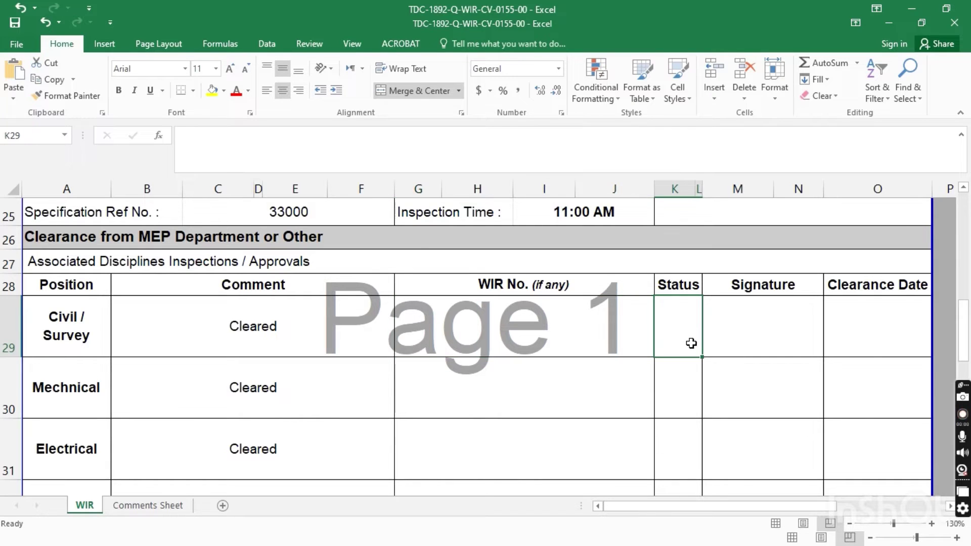
click(742, 336)
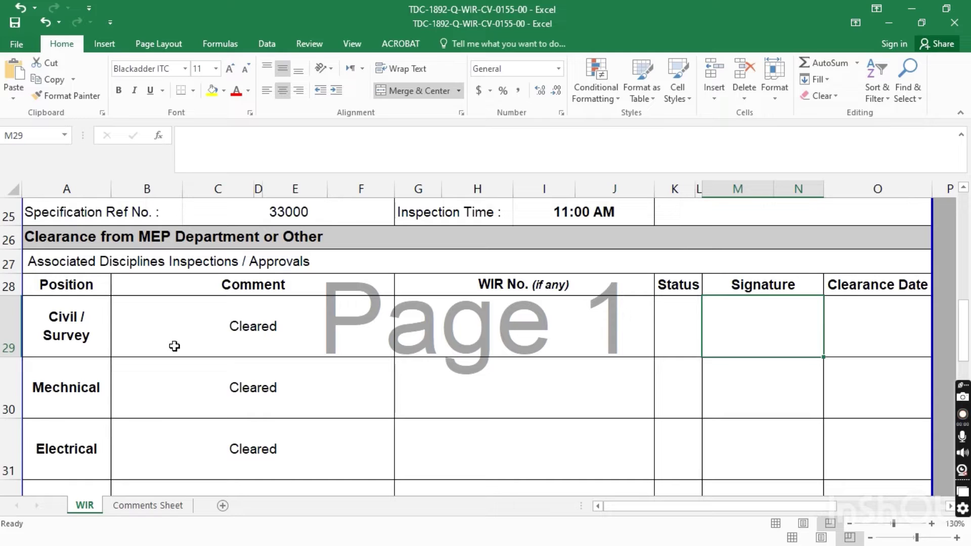
click(87, 335)
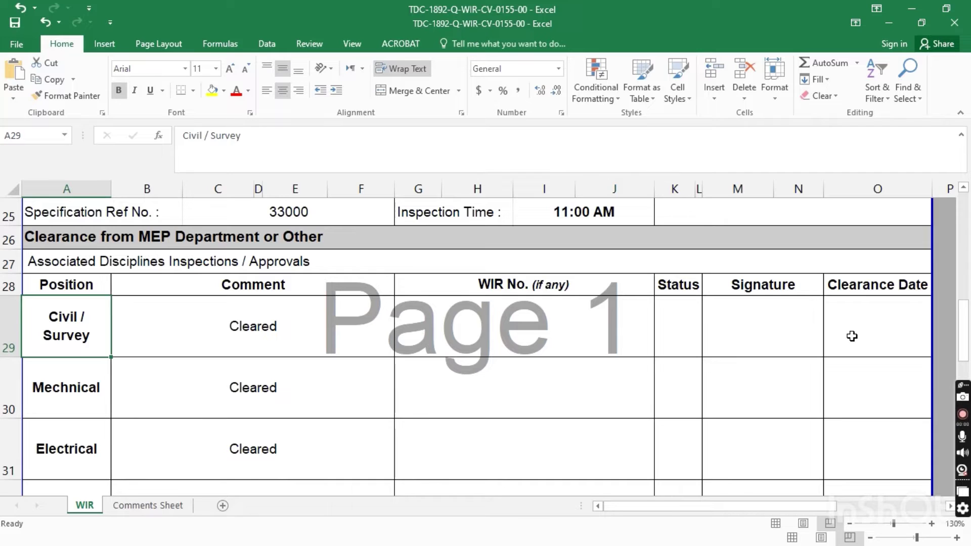
click(100, 401)
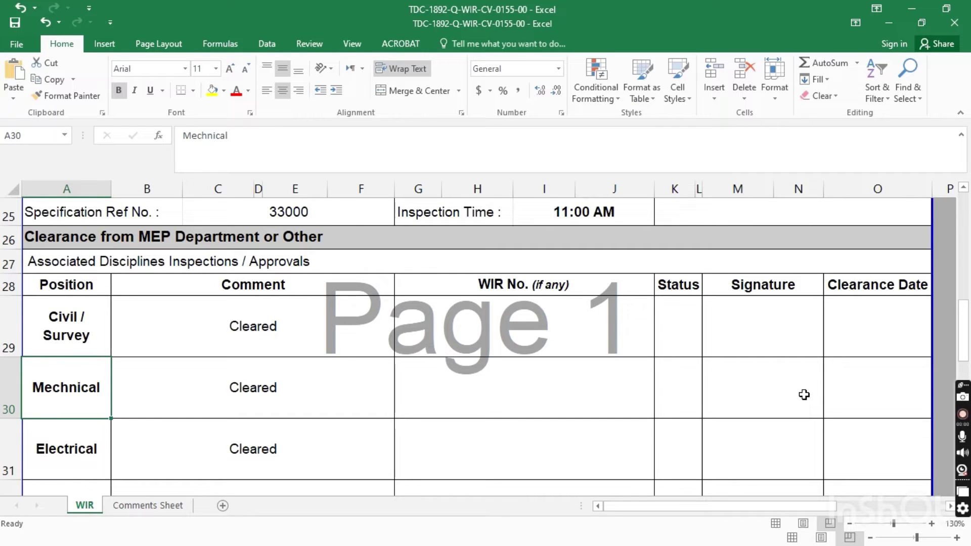
scroll(264, 428, down, 1)
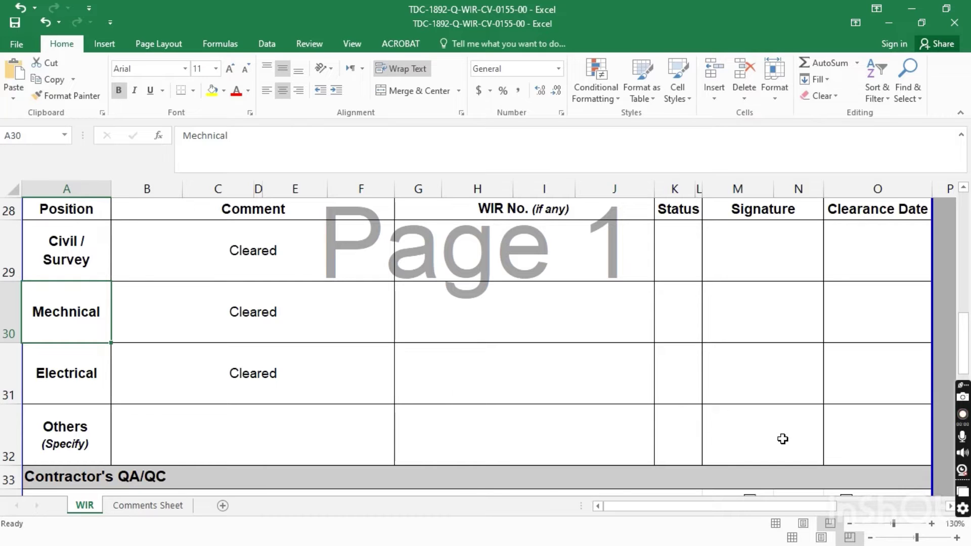
Try changing the contractor's QA/QC compliance confirmation from Yes to No and restore Yes.
scroll(598, 410, down, 1)
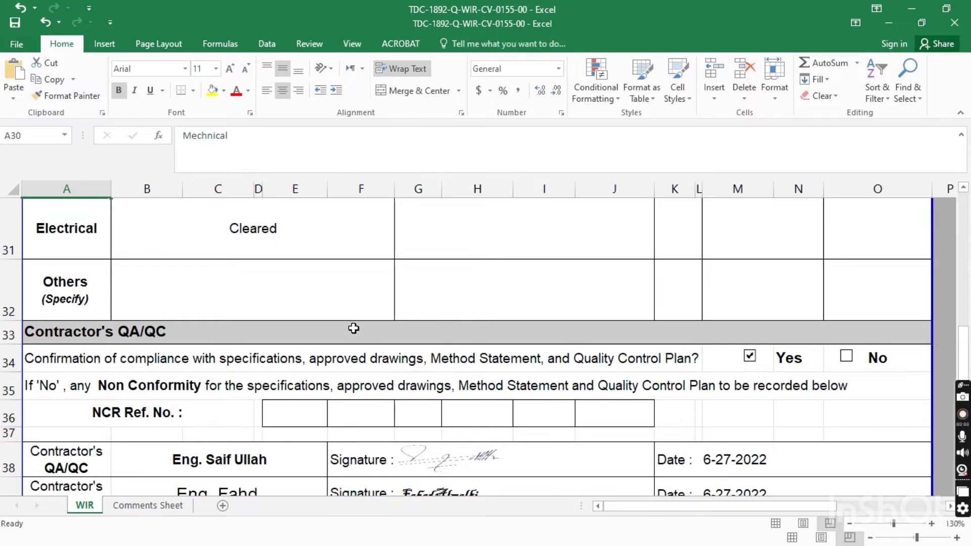
click(750, 360)
click(846, 356)
click(847, 358)
click(751, 358)
Review the contractor's signature rows and recheck the form from its header down to the works location.
scroll(314, 407, down, 1)
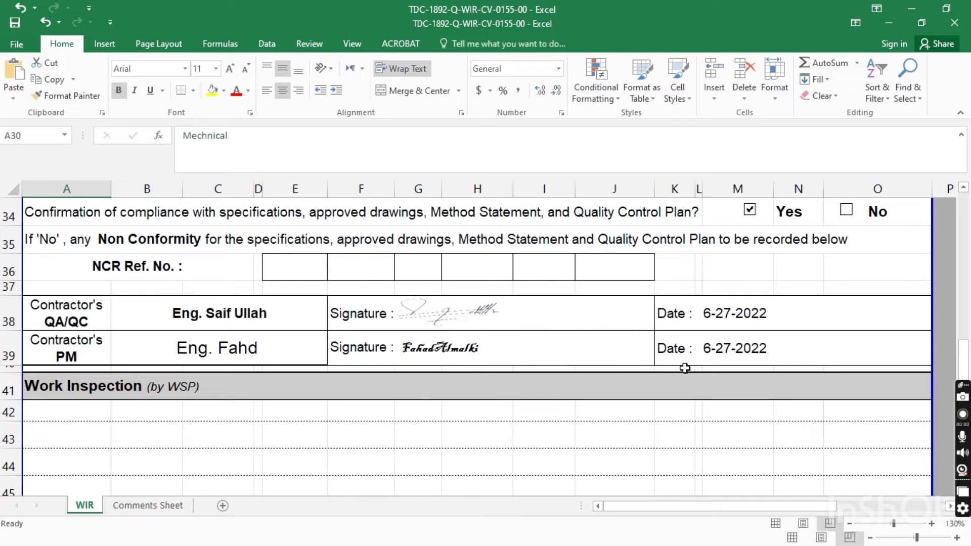
scroll(415, 415, up, 6)
scroll(417, 417, up, 5)
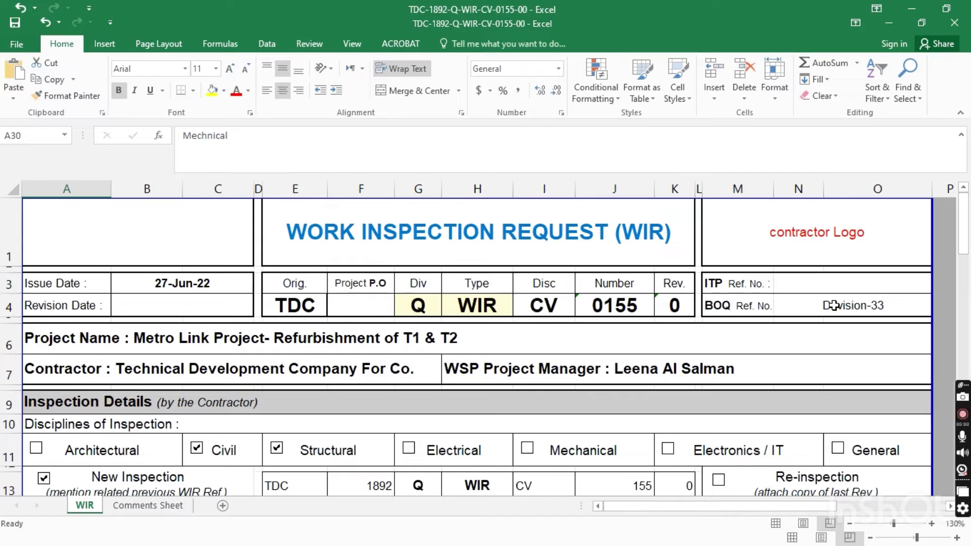
scroll(506, 405, down, 1)
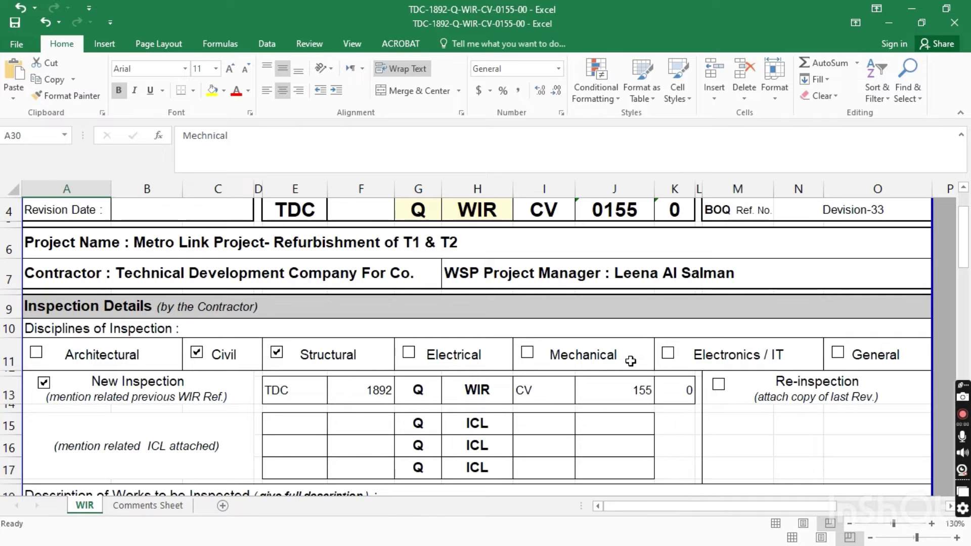
scroll(506, 359, down, 1)
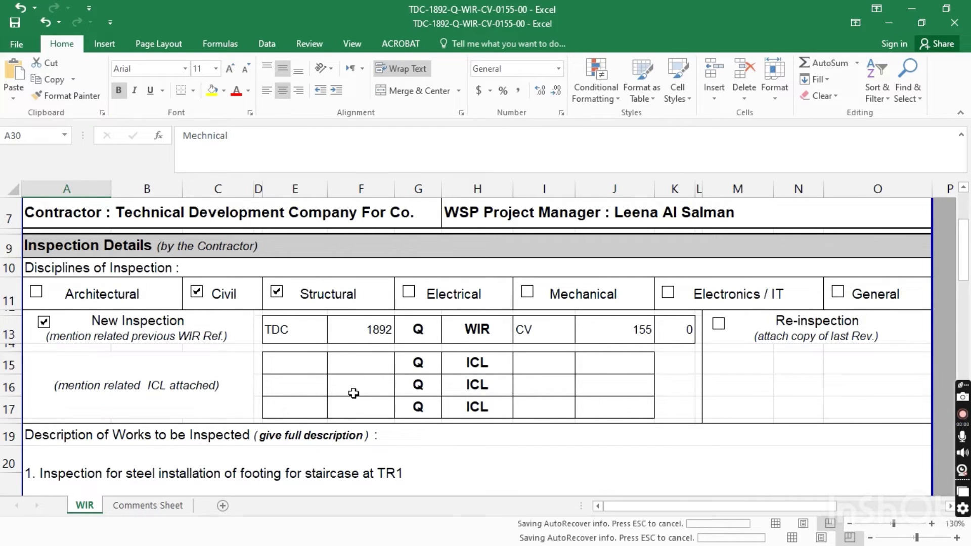
scroll(355, 440, down, 4)
scroll(354, 440, down, 3)
scroll(418, 421, up, 5)
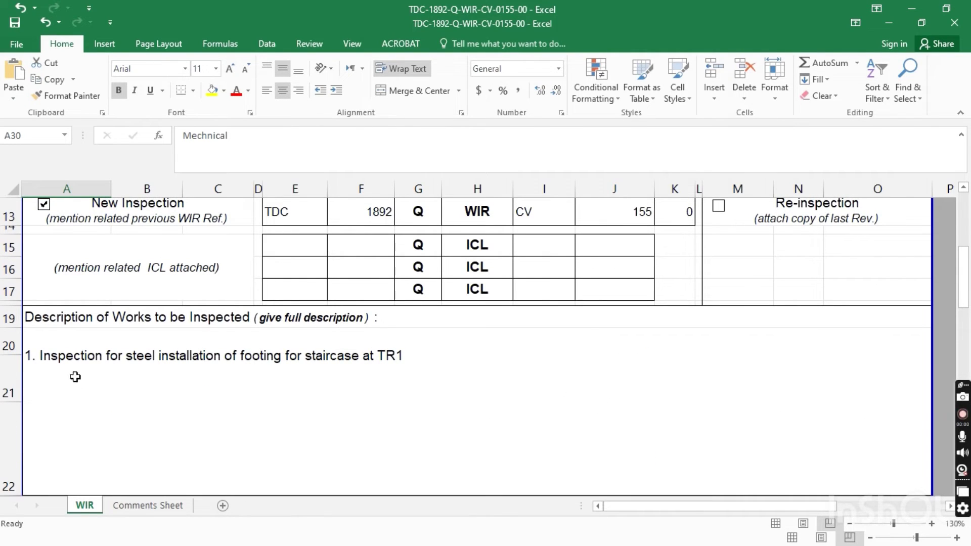
scroll(279, 387, down, 2)
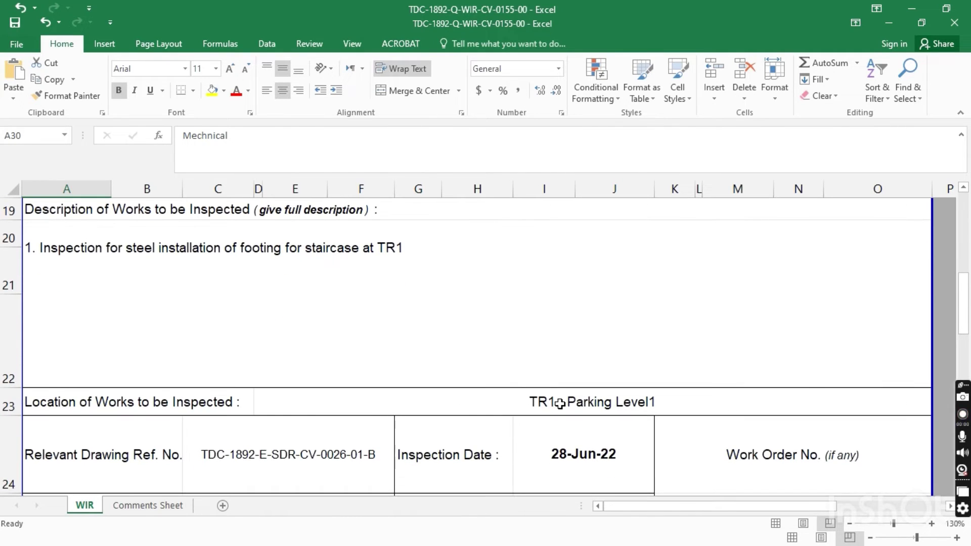
Examine the form from the specification reference through the MEP clearance table, contractor's QA/QC and signature rows to WSP's Work Inspection section.
scroll(258, 436, down, 1)
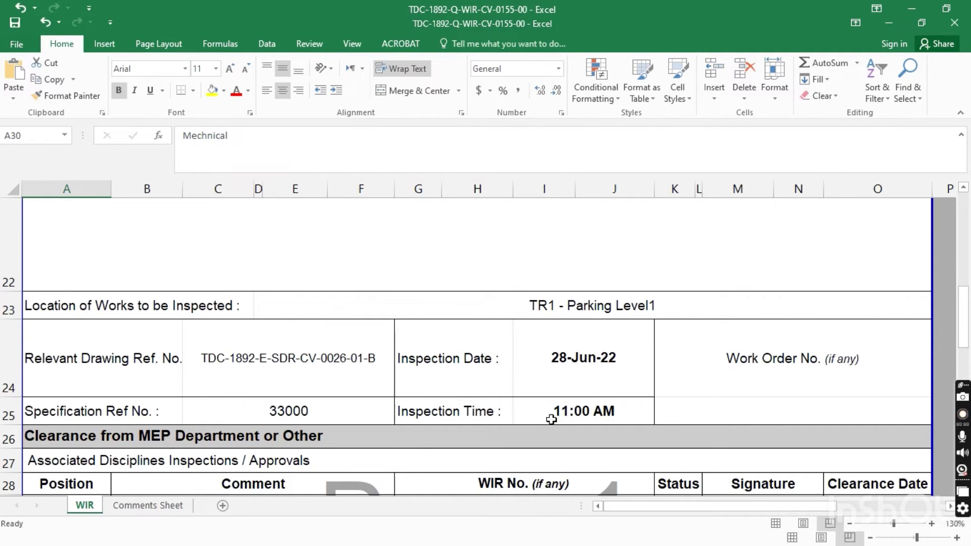
click(259, 416)
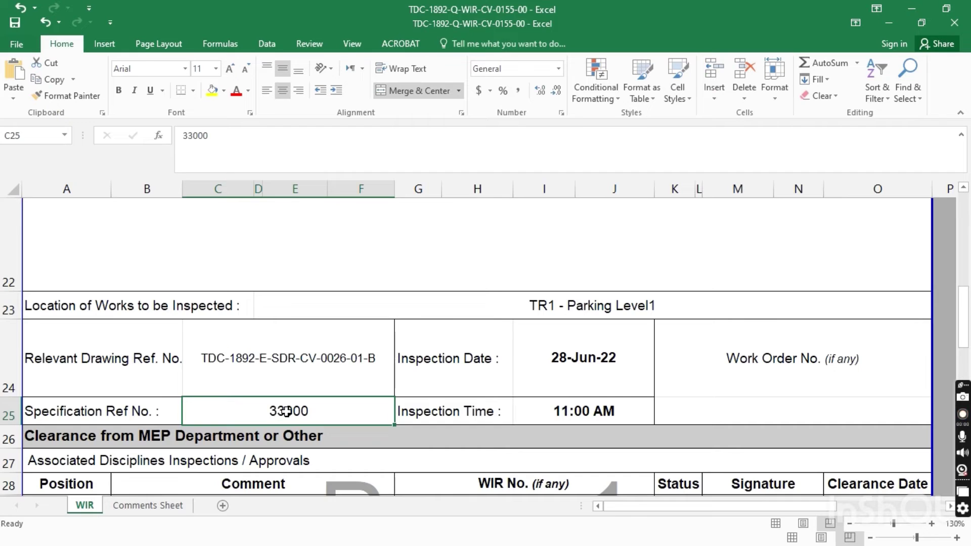
scroll(284, 411, down, 2)
scroll(284, 412, up, 1)
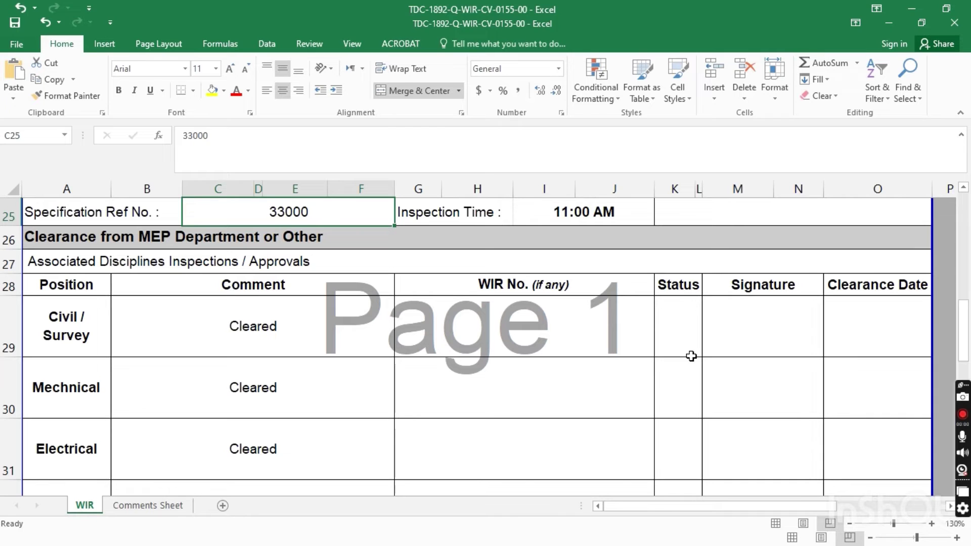
scroll(372, 392, down, 2)
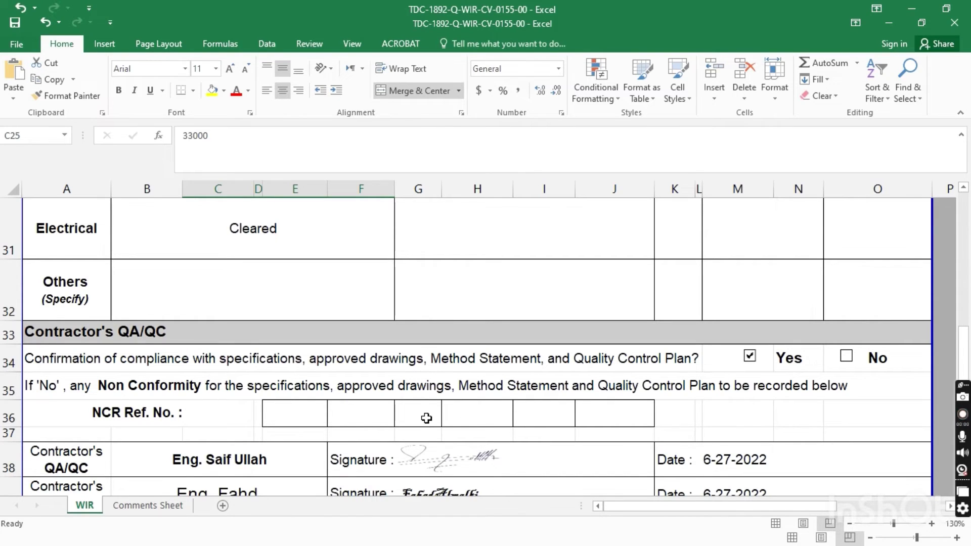
scroll(430, 415, down, 1)
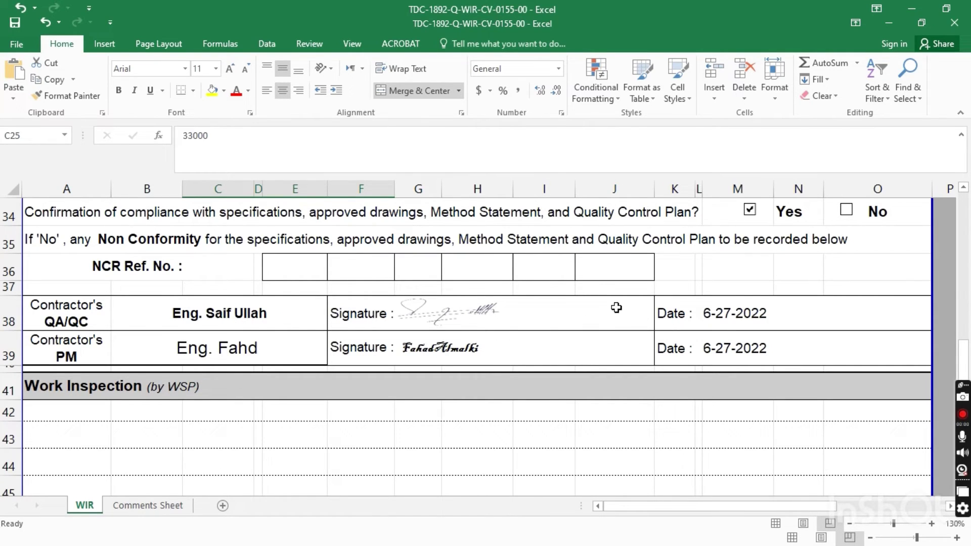
scroll(627, 379, down, 2)
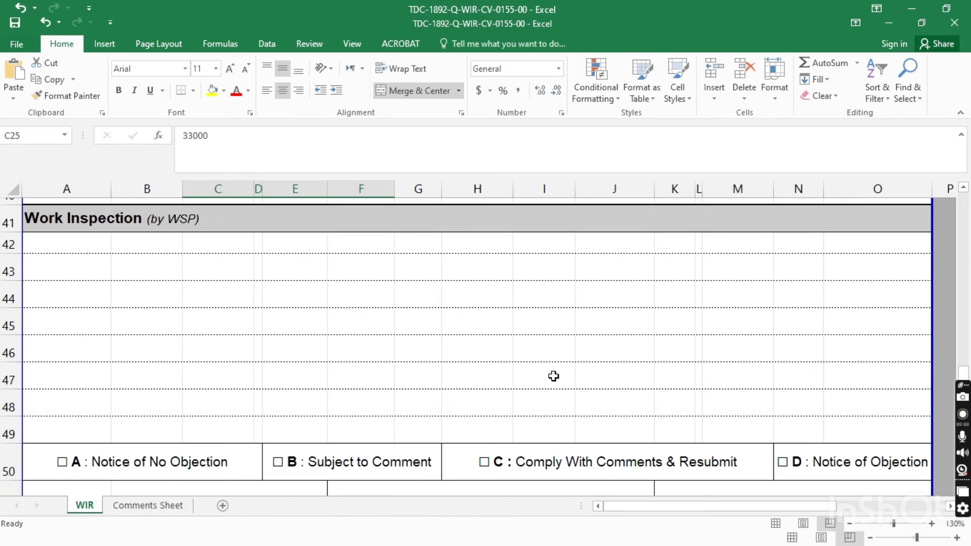
scroll(537, 378, up, 1)
scroll(269, 385, down, 1)
Look through the Comments Sheet from its header to the approval codes and close the workbook without saving.
click(152, 505)
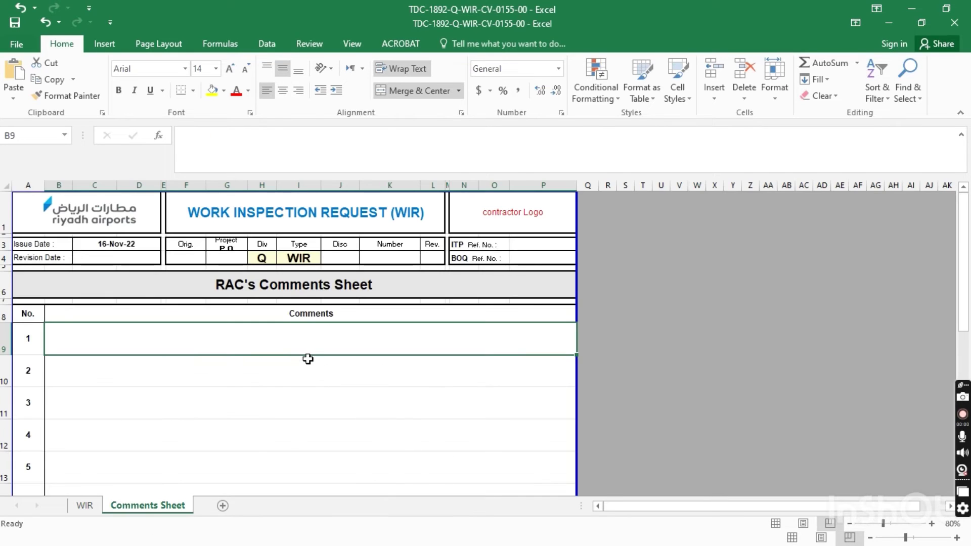
scroll(308, 359, down, 1)
scroll(308, 359, down, 6)
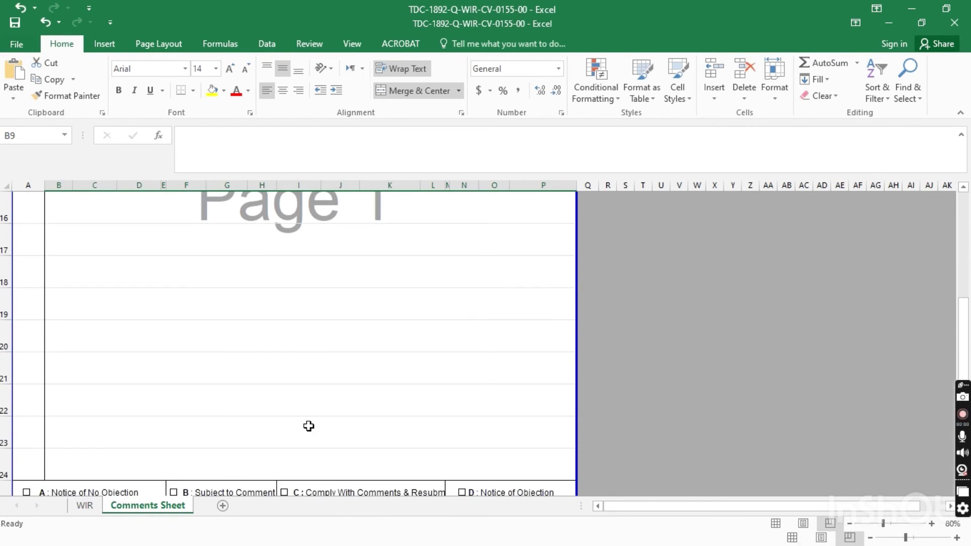
scroll(308, 426, up, 5)
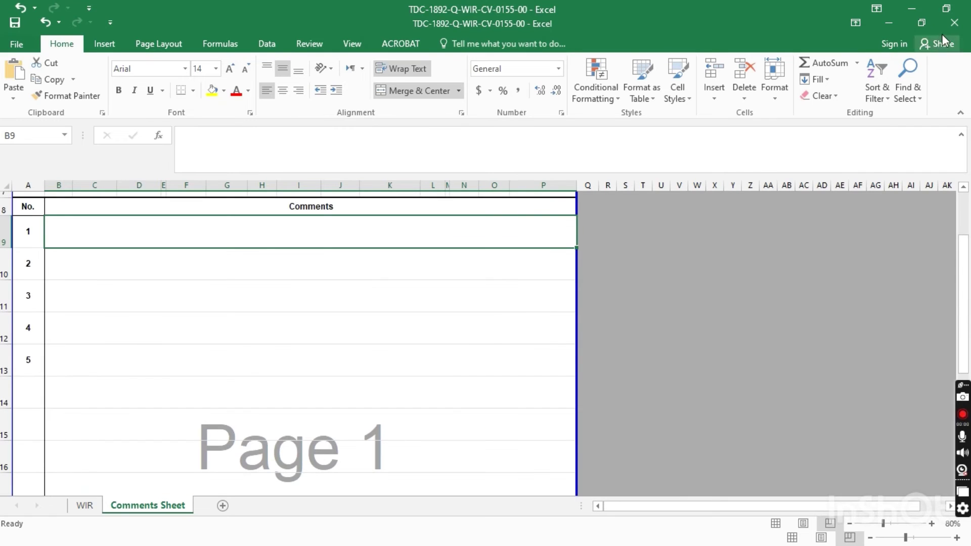
click(949, 29)
click(472, 306)
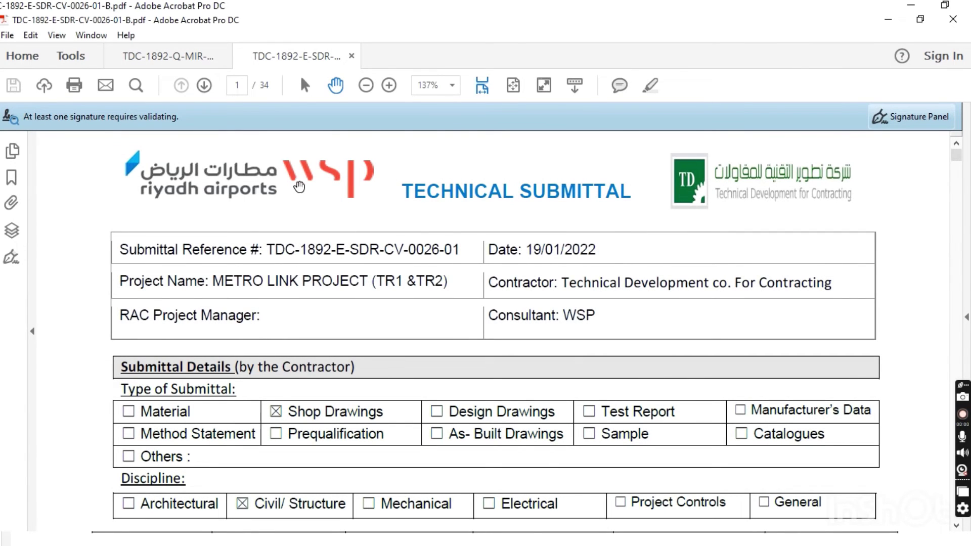
Review the technical submittal PDF TDC-1892-E-SDR-CV-0026-01-B from its submittal details to the WSP comments and TDC replies table.
scroll(333, 219, down, 2)
scroll(354, 258, up, 1)
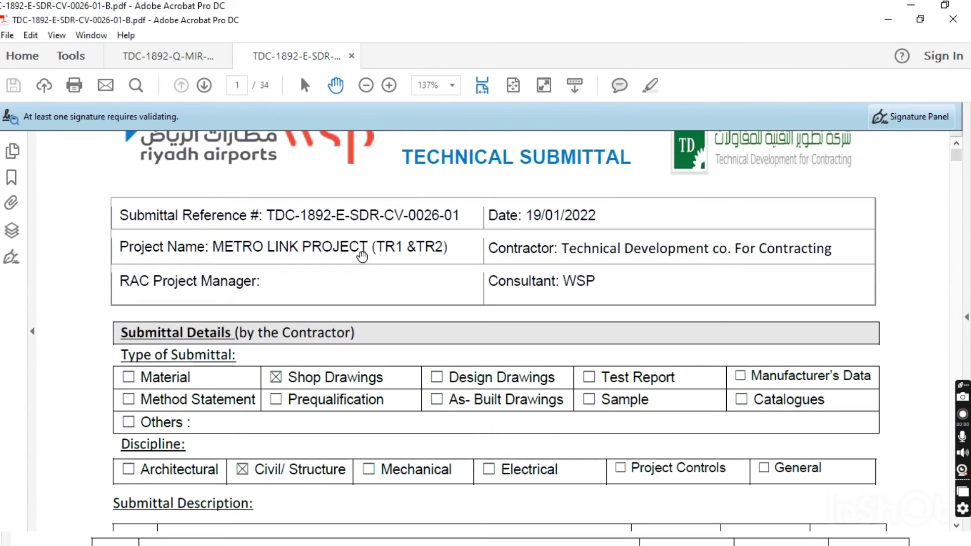
scroll(463, 233, down, 3)
scroll(460, 253, down, 10)
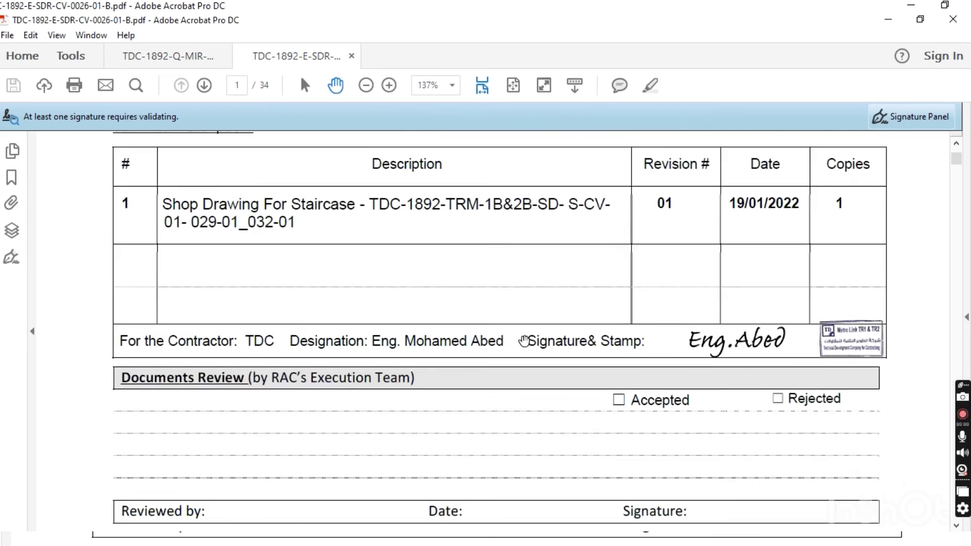
scroll(568, 357, down, 5)
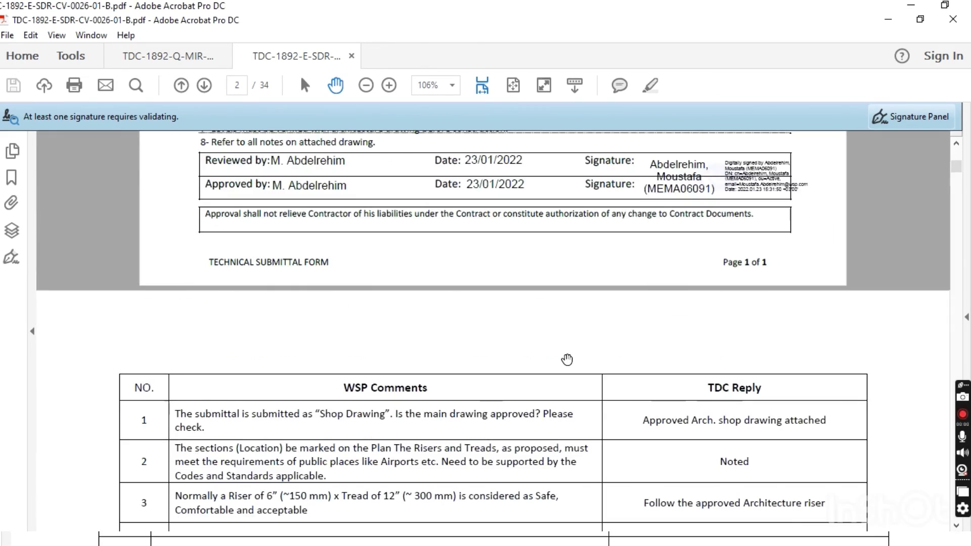
Examine the staircase shop drawings, including the framing sectional elevation, foundation and wall details and bar bending schedules.
drag(957, 165, 962, 238)
scroll(243, 245, down, 5)
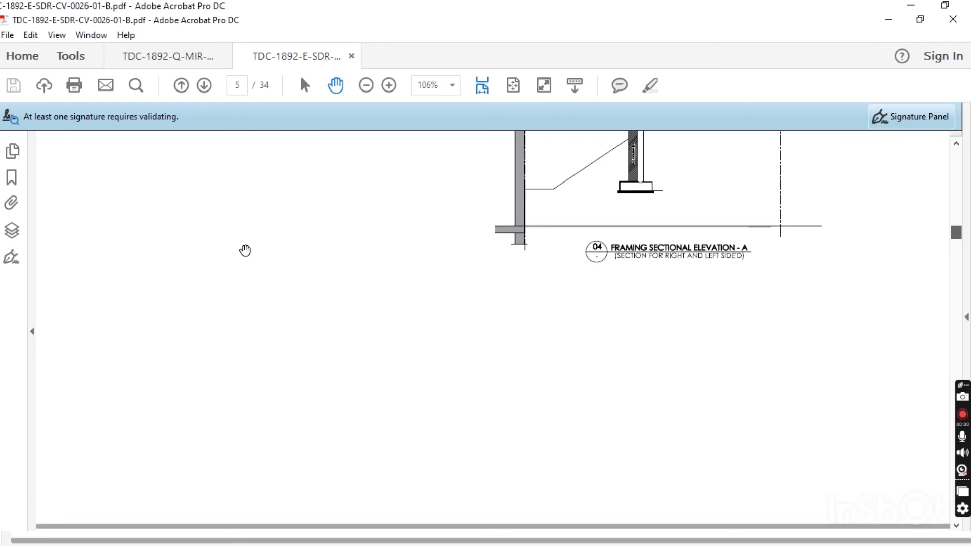
scroll(433, 296, up, 1)
scroll(437, 298, up, 6)
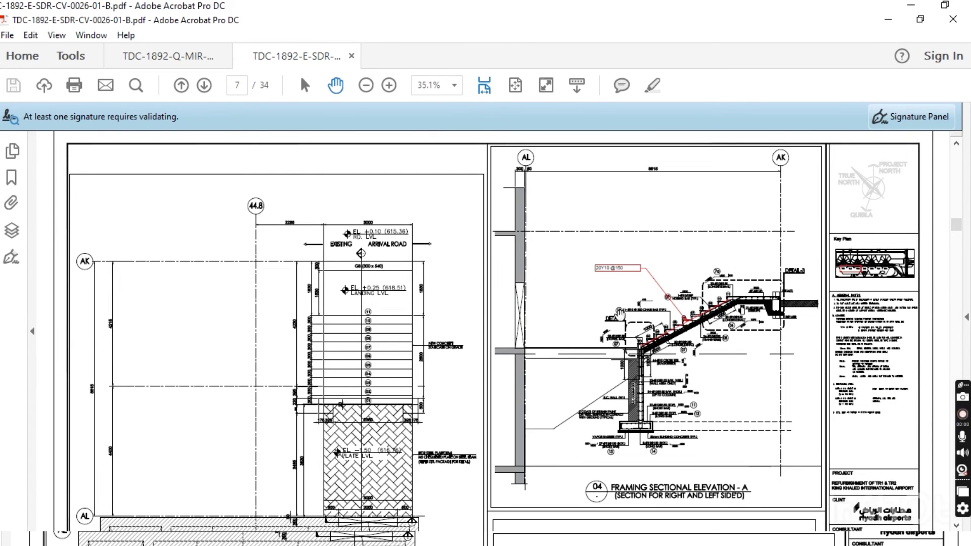
scroll(622, 313, down, 15)
scroll(614, 328, down, 3)
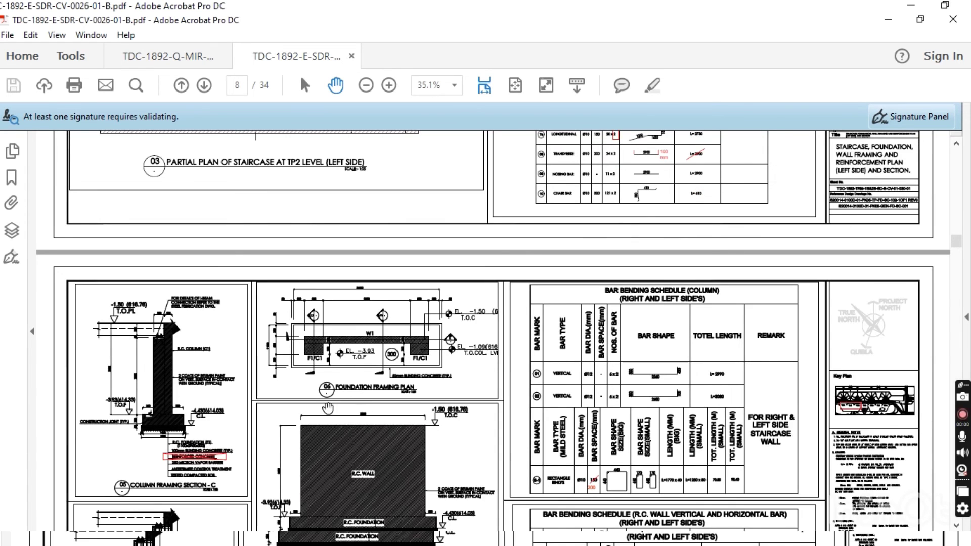
scroll(334, 389, down, 4)
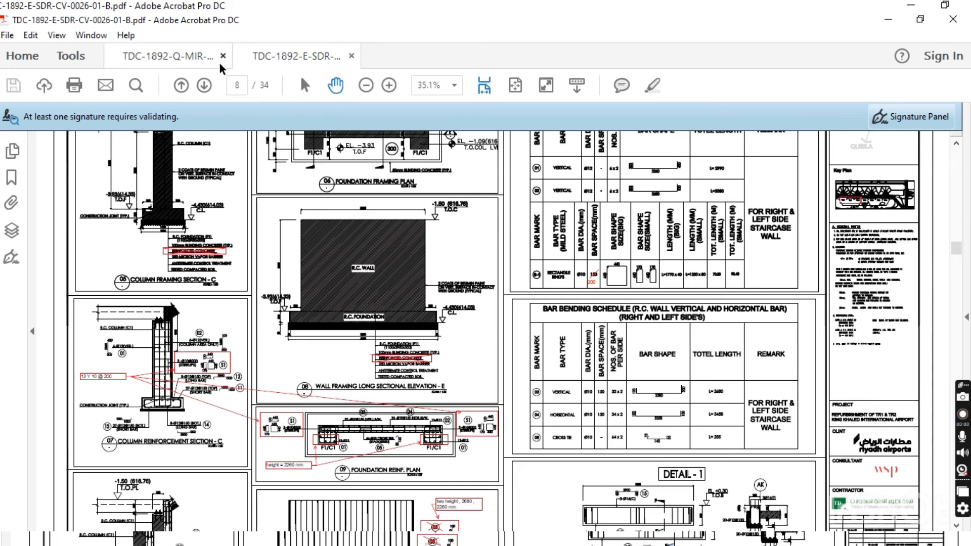
Review the Material Inspection Request PDF from its header and material description down to the inspection comments, approval code and signatures.
click(191, 59)
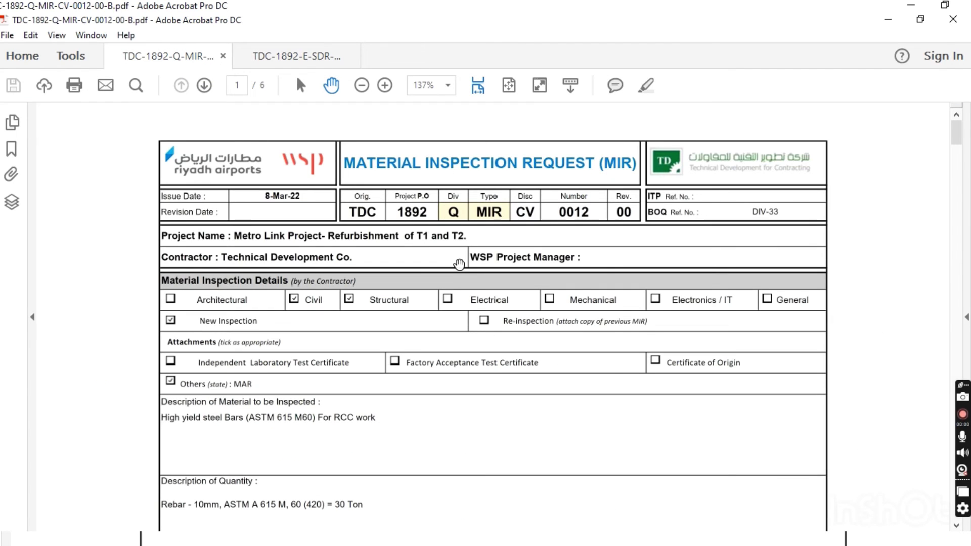
scroll(452, 296, down, 1)
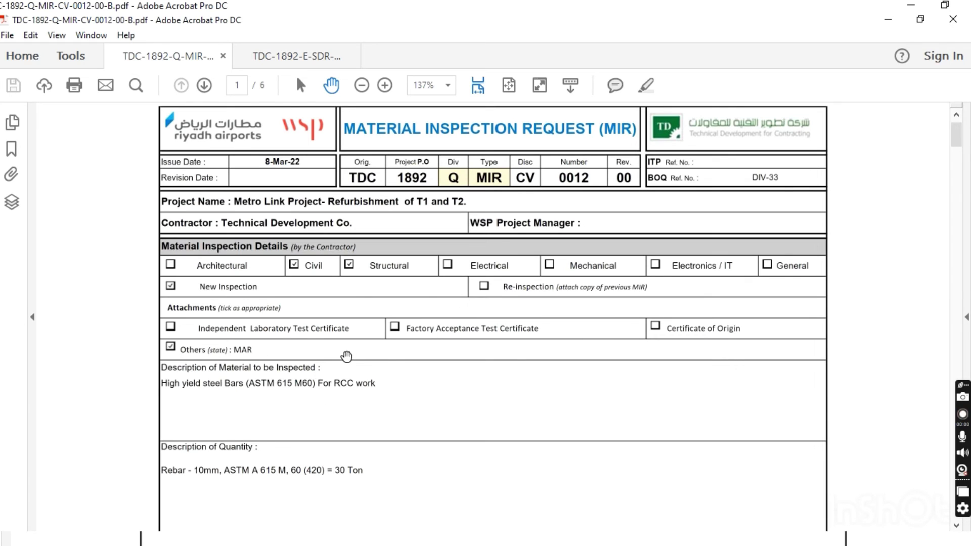
scroll(352, 355, down, 1)
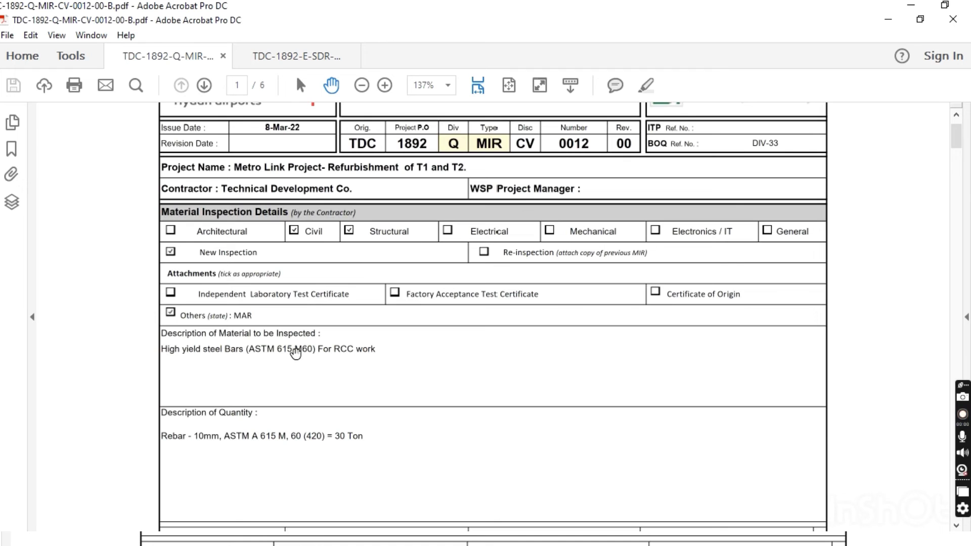
scroll(518, 155, up, 2)
scroll(447, 193, down, 3)
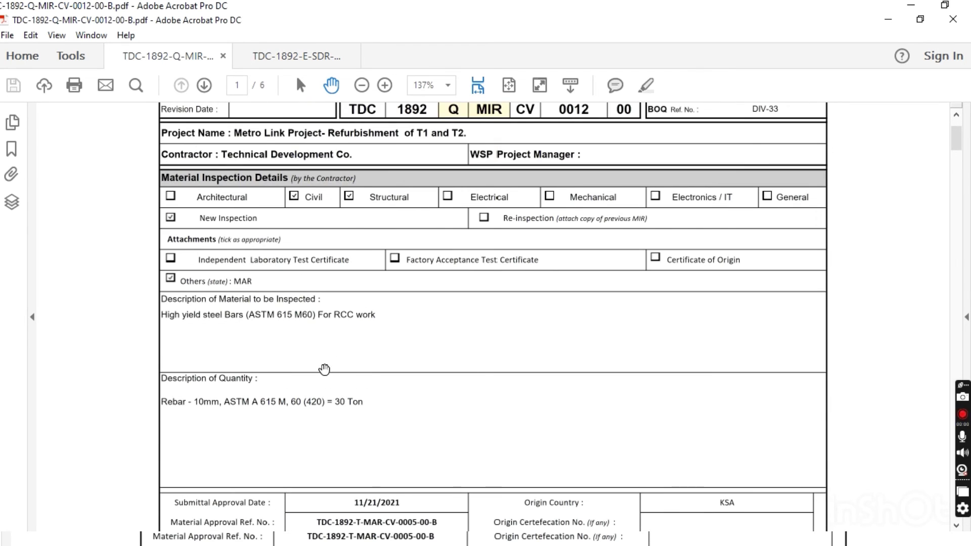
scroll(313, 368, down, 17)
scroll(352, 397, down, 4)
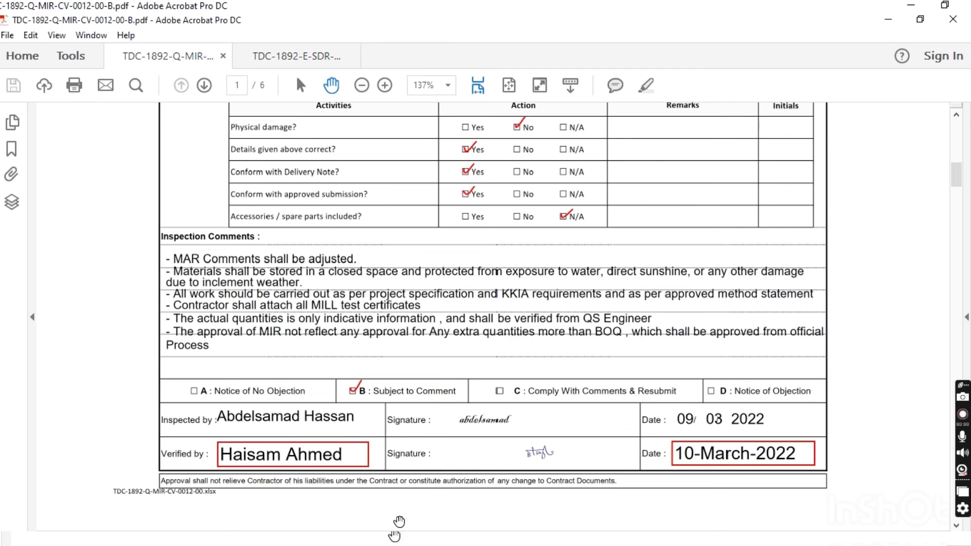
Close all open PDF tabs, reopen the workbook TDC-1892-Q-WIR-CV-0155-00 from the Steel folder and return to the WIR form's header.
click(953, 19)
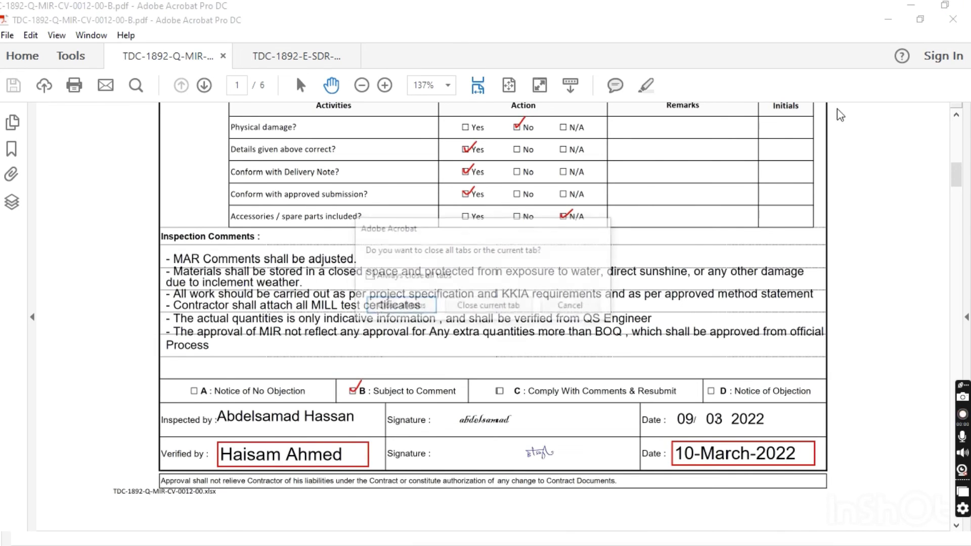
click(422, 308)
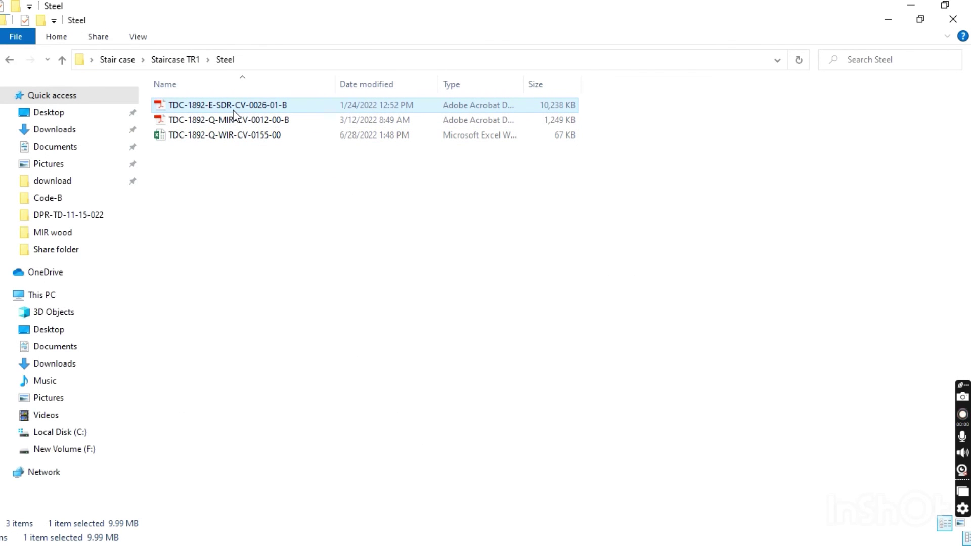
click(235, 122)
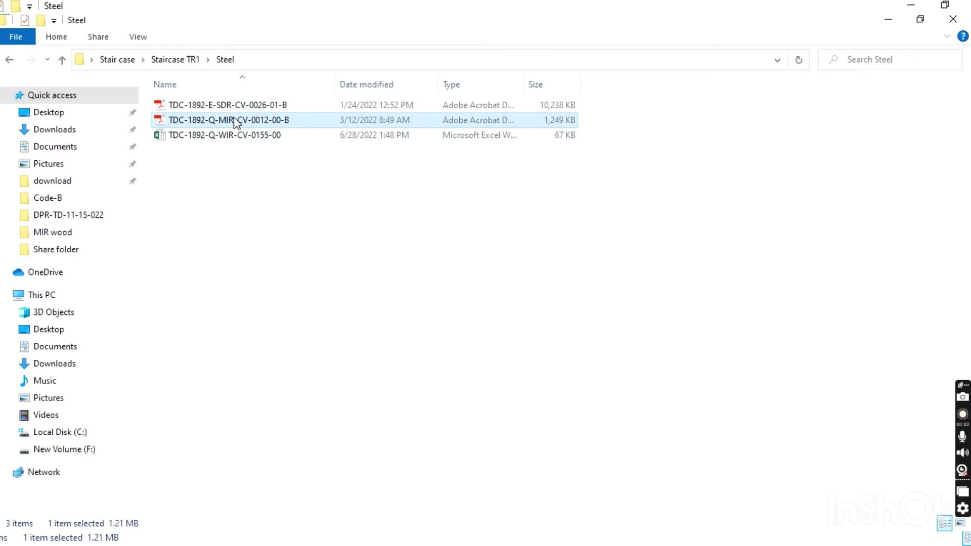
click(248, 141)
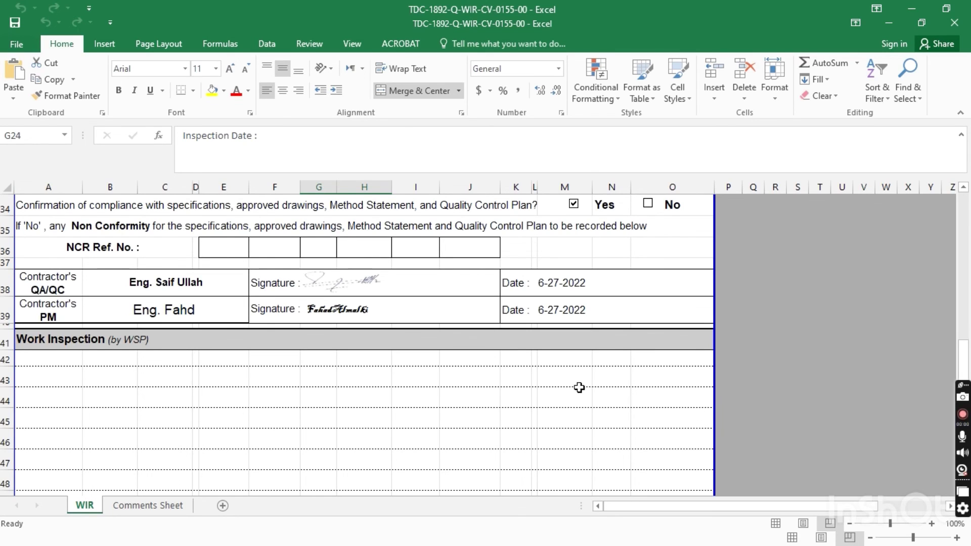
scroll(445, 363, up, 5)
scroll(395, 363, up, 3)
scroll(395, 363, up, 3)
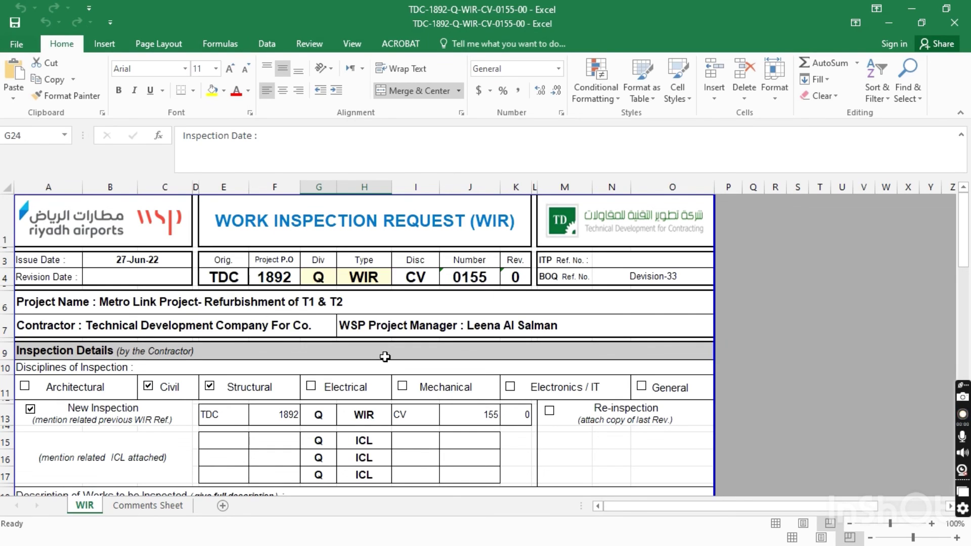